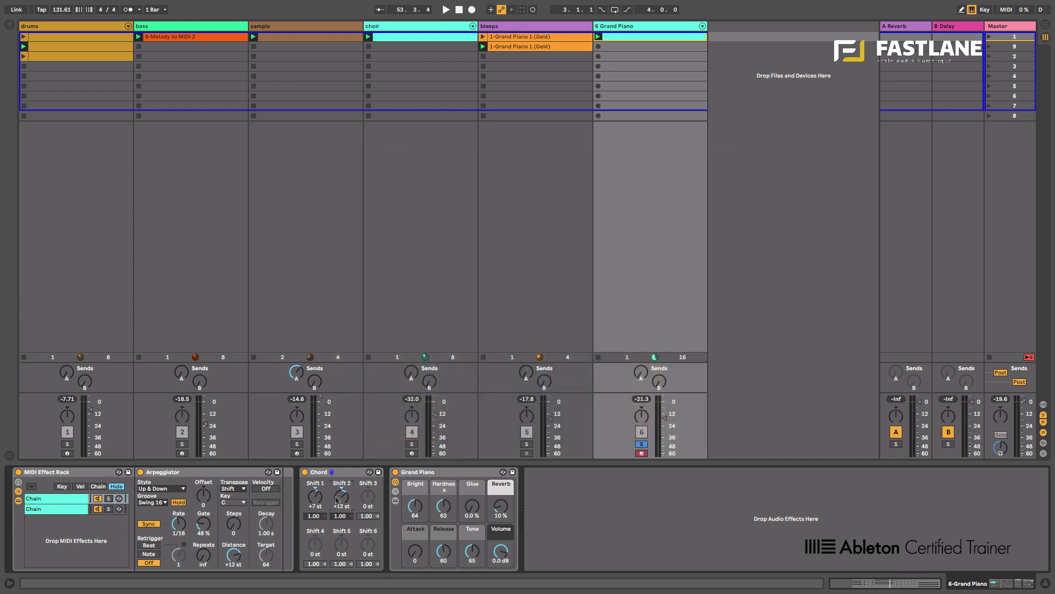
# - Play the whole set with the Grand Piano track unsoloed, and solo the track again
pyautogui.click(641, 444)
pyautogui.press('space')
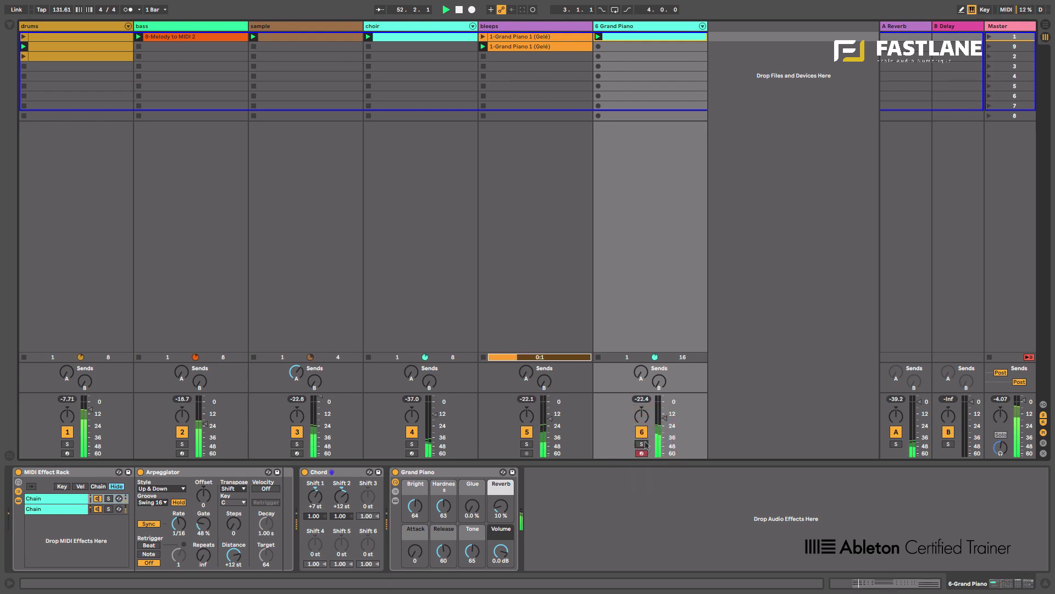
pyautogui.click(641, 444)
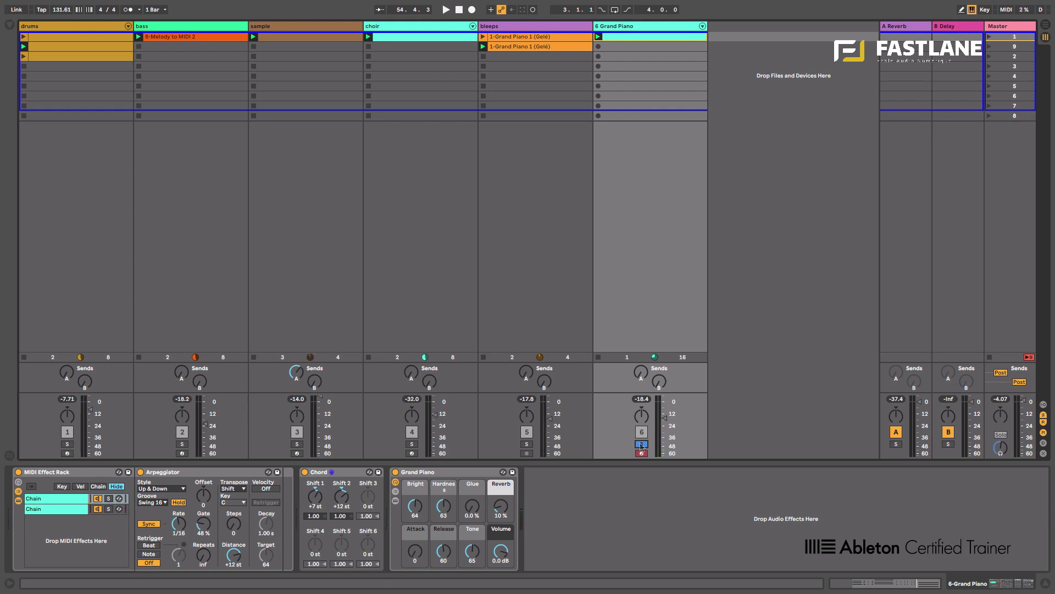
# - Enter MIDI mapping and map the first rack chain's Arpeggiator Rate to CC 78 and Gate to CC 77
pyautogui.hotkey('ctrl', 'm')
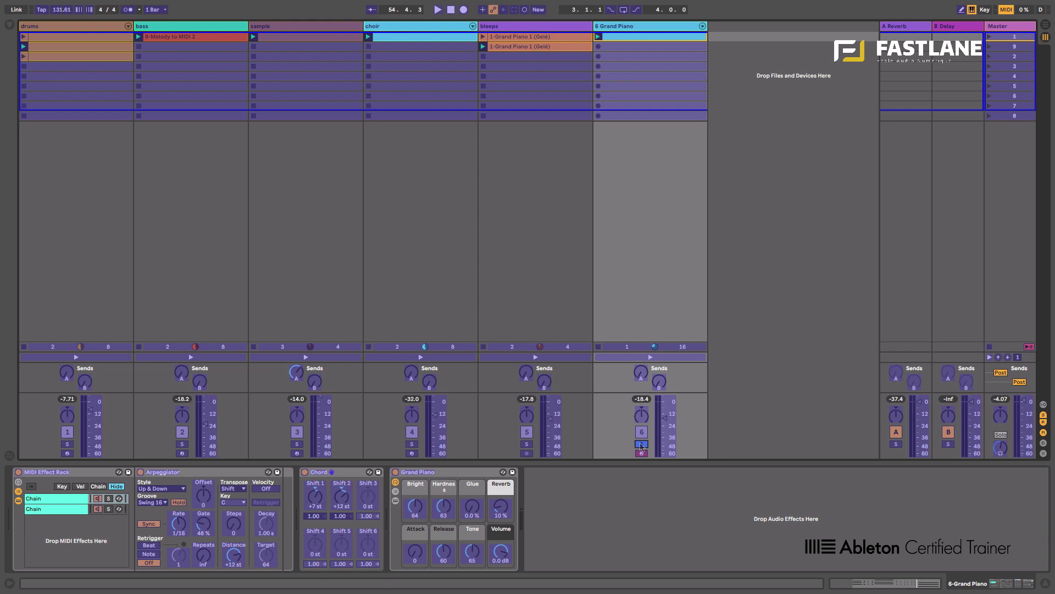
pyautogui.click(8, 26)
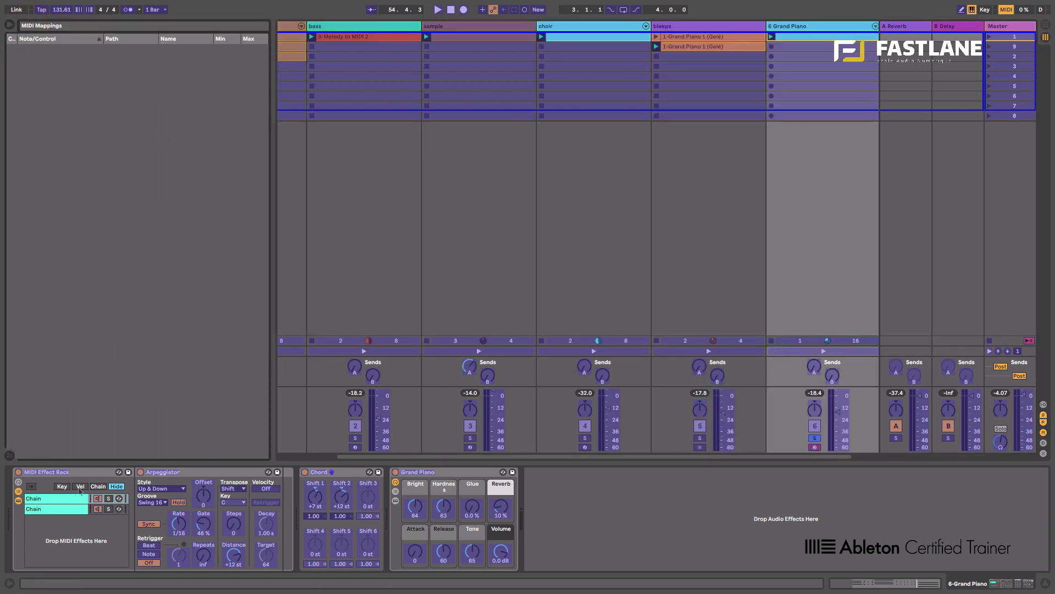
pyautogui.click(62, 497)
pyautogui.click(180, 523)
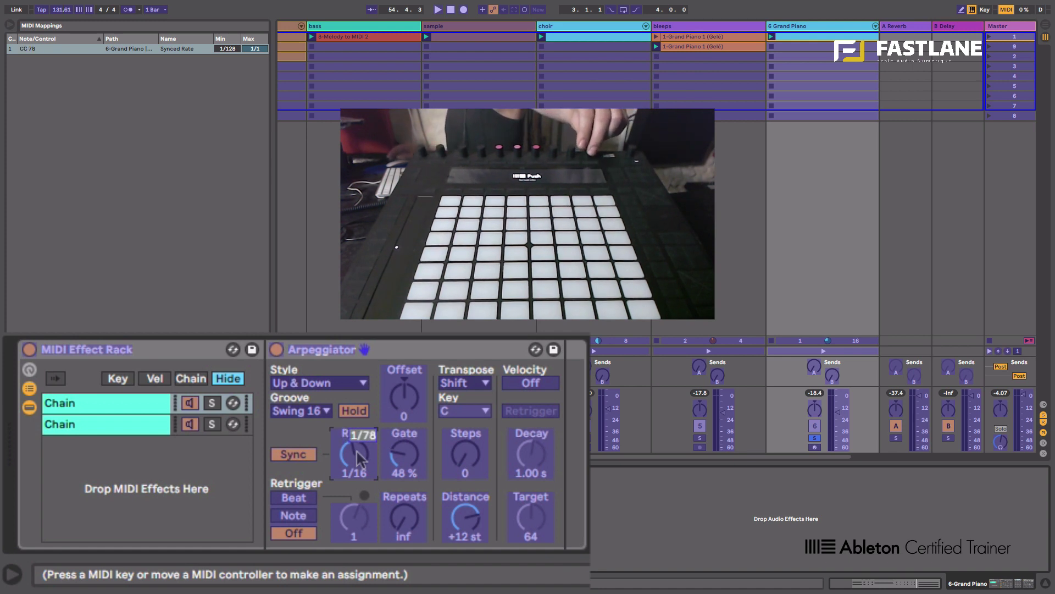
pyautogui.click(407, 460)
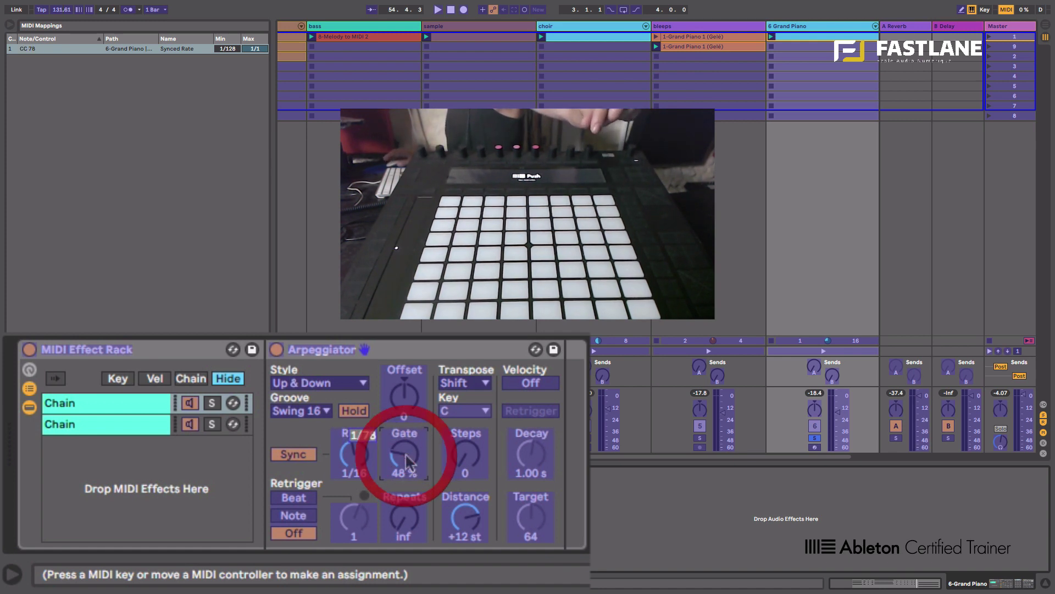
# - Set both mappings to Relative (lin. 2's Comp.) mode, with a Rate minimum of 1/16 and a Gate maximum of 153 %
pyautogui.moveTo(351, 575); pyautogui.dragTo(353, 541)
pyautogui.click(352, 470)
pyautogui.click(354, 573)
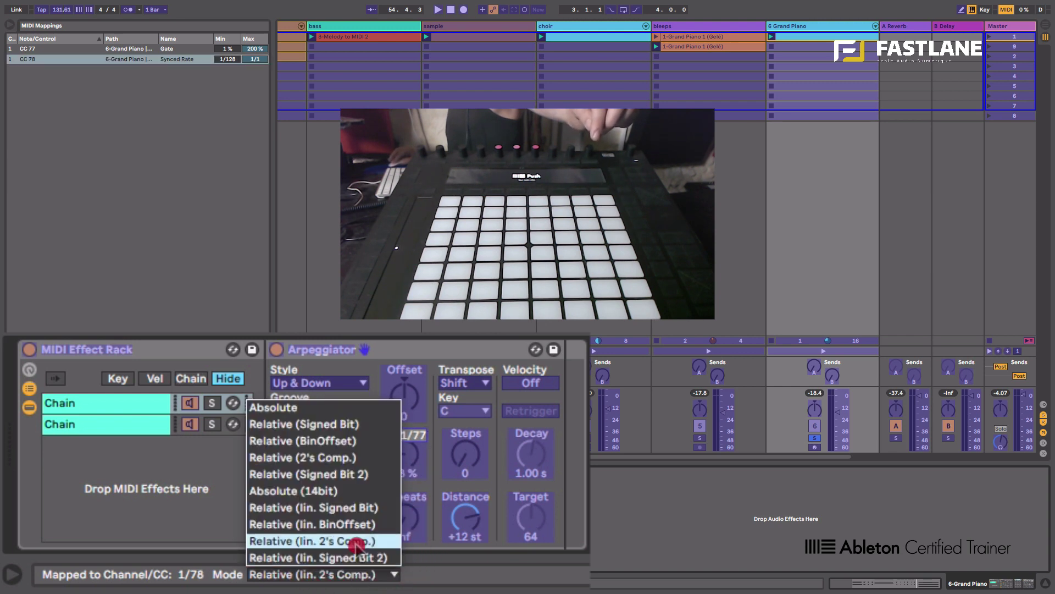
pyautogui.click(364, 537)
pyautogui.moveTo(228, 59); pyautogui.dragTo(255, 63)
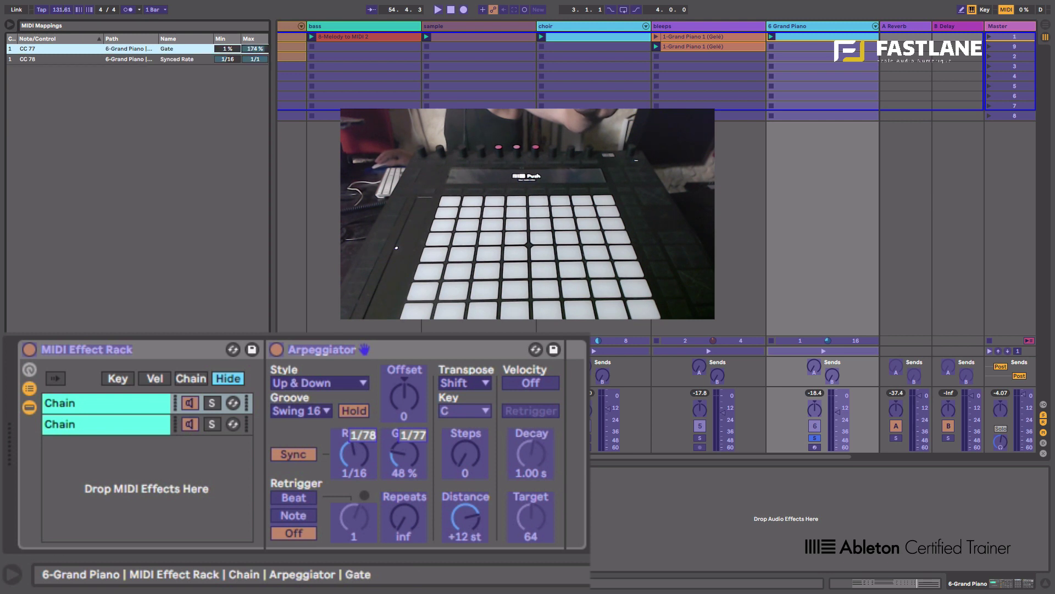
# - Map the second rack chain's Arpeggiator Rate to CC 76 and its Gate to CC 75
pyautogui.click(116, 426)
pyautogui.click(355, 452)
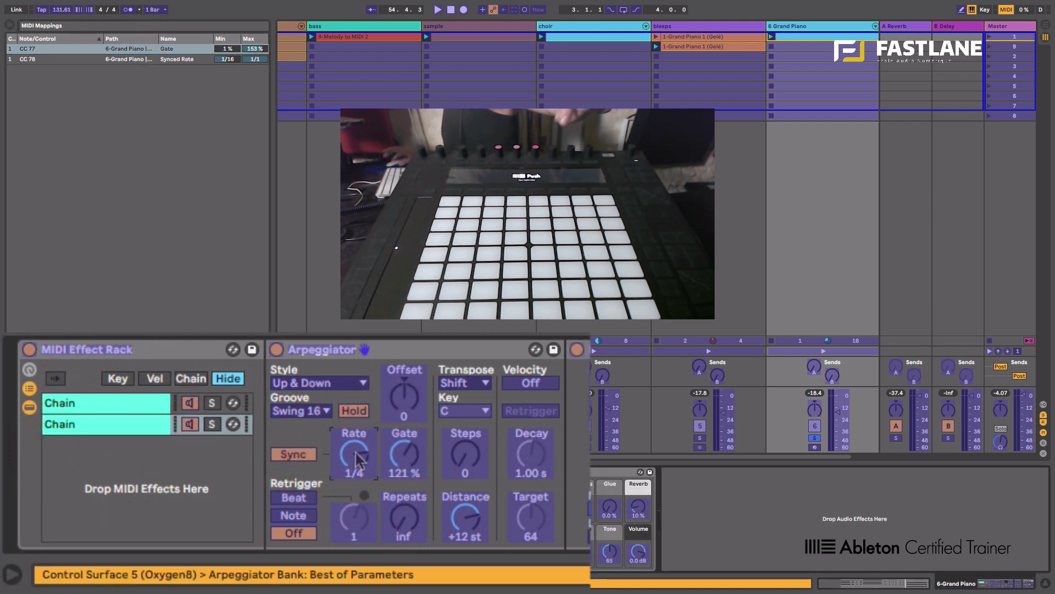
pyautogui.click(415, 454)
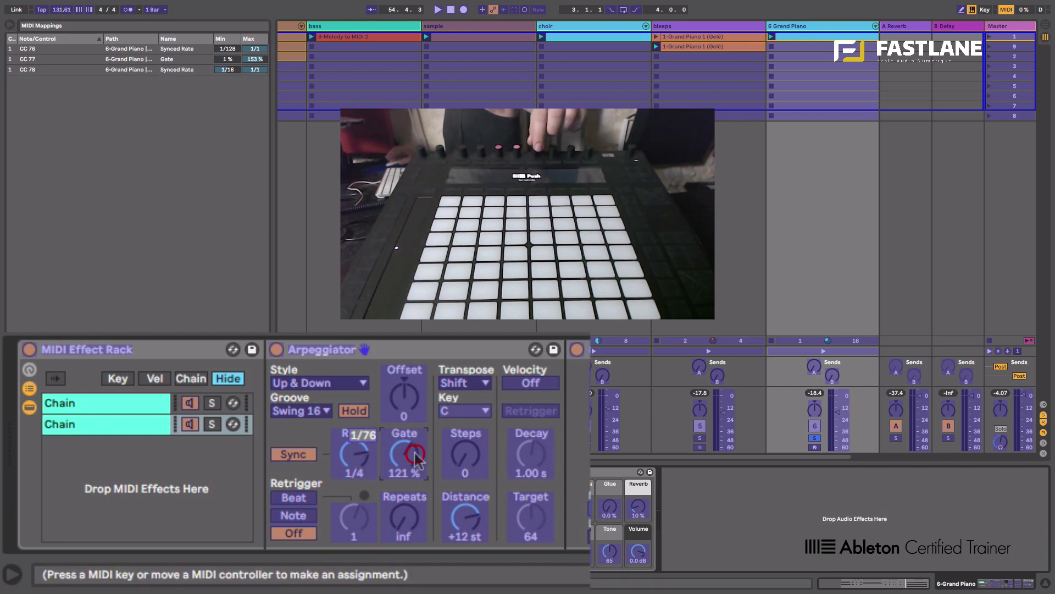
# - Set the second chain's mappings to Relative (lin. 2's Comp.), its Rate minimum to 1/16 with a lower maximum, and leave MIDI mapping
pyautogui.click(361, 574)
pyautogui.click(360, 536)
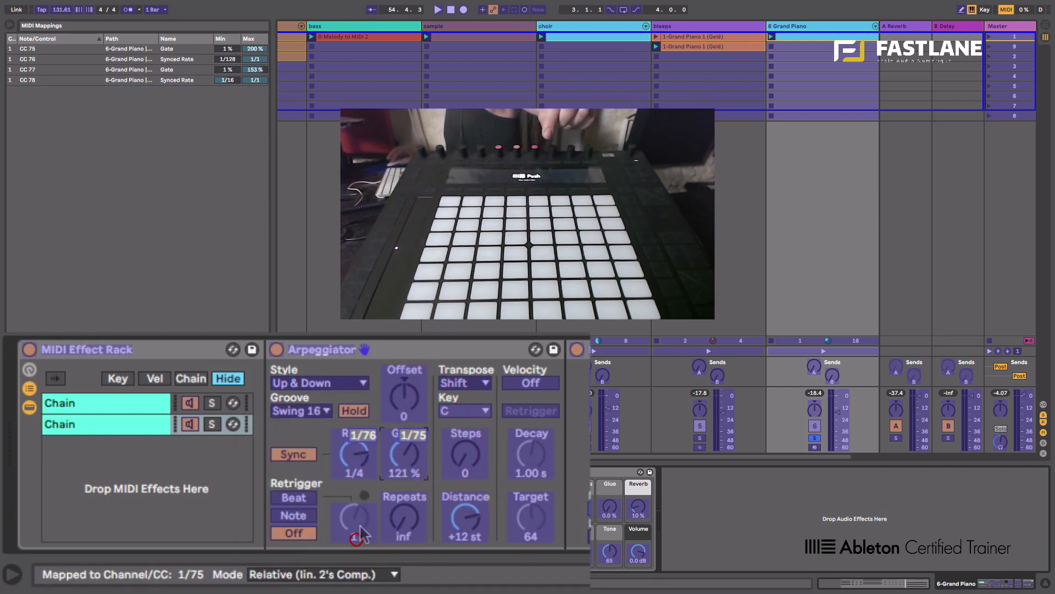
pyautogui.click(355, 453)
pyautogui.click(361, 573)
pyautogui.click(351, 539)
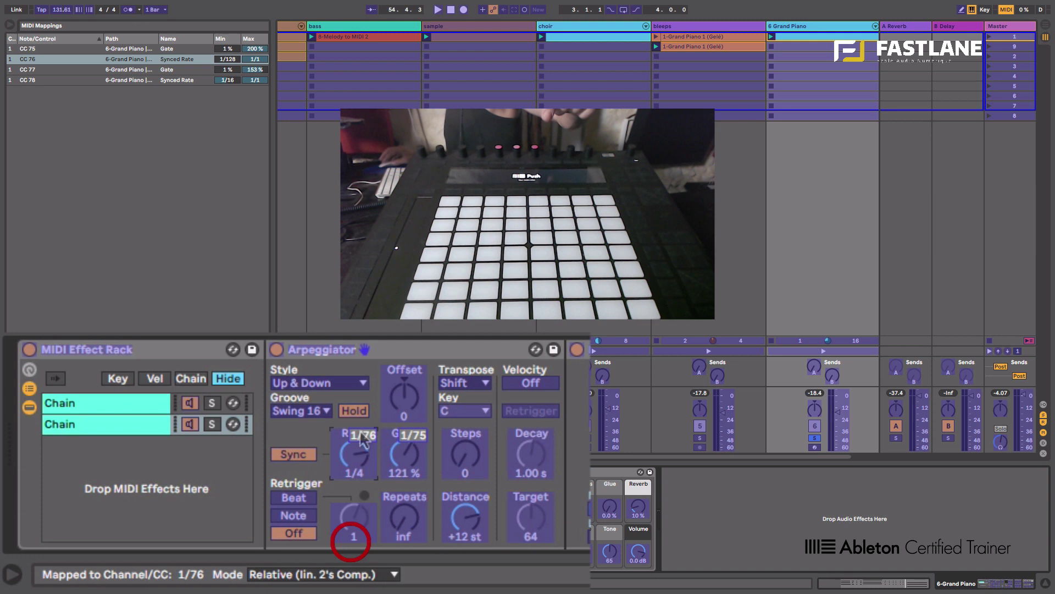
pyautogui.click(225, 61)
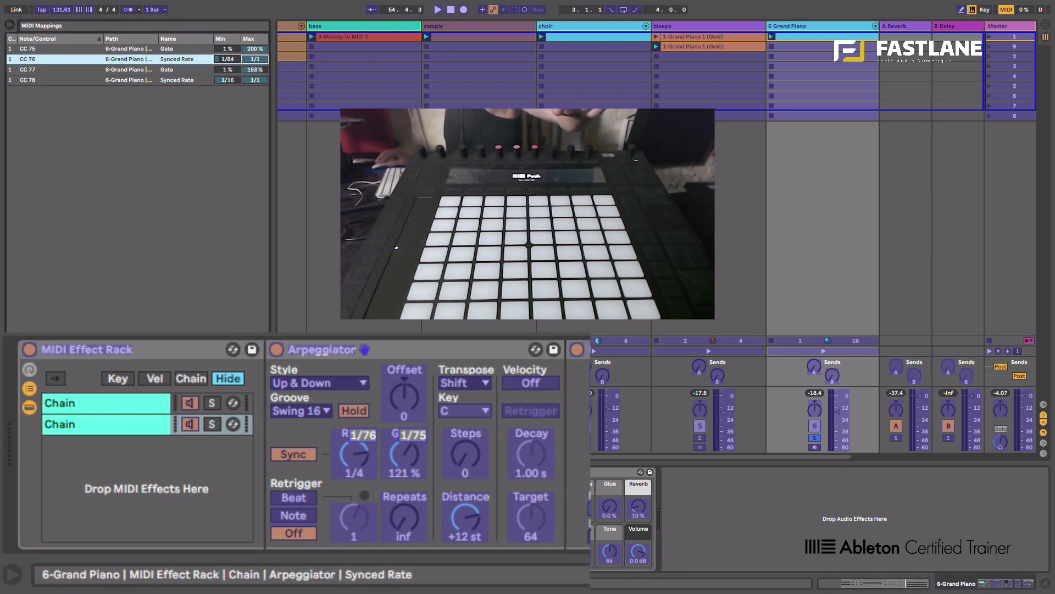
pyautogui.moveTo(255, 60); pyautogui.dragTo(255, 64)
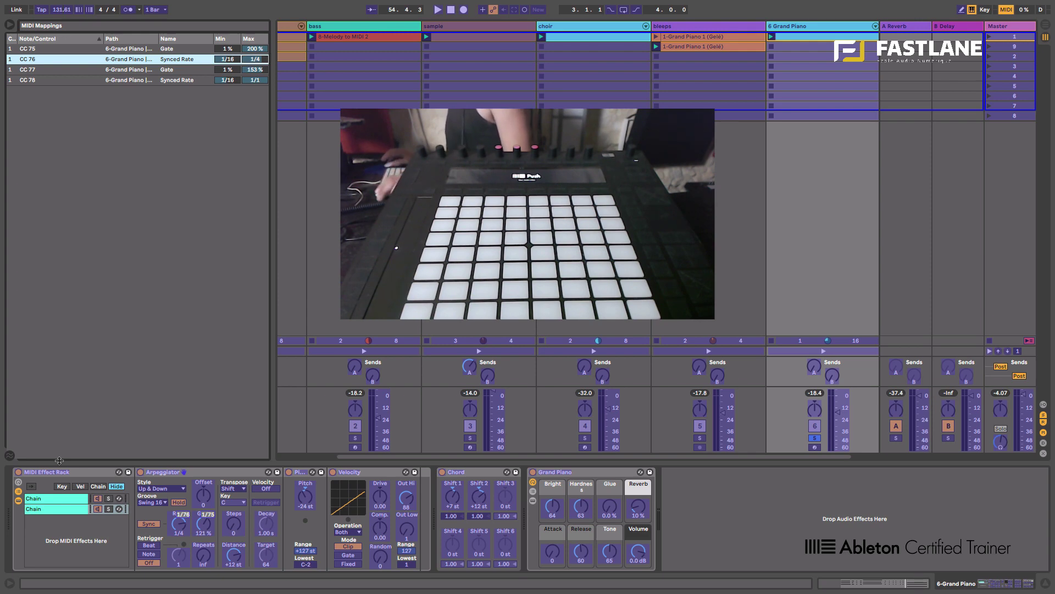
pyautogui.hotkey('ctrl', 'm')
pyautogui.hotkey('ctrl', 'alt', 'b')
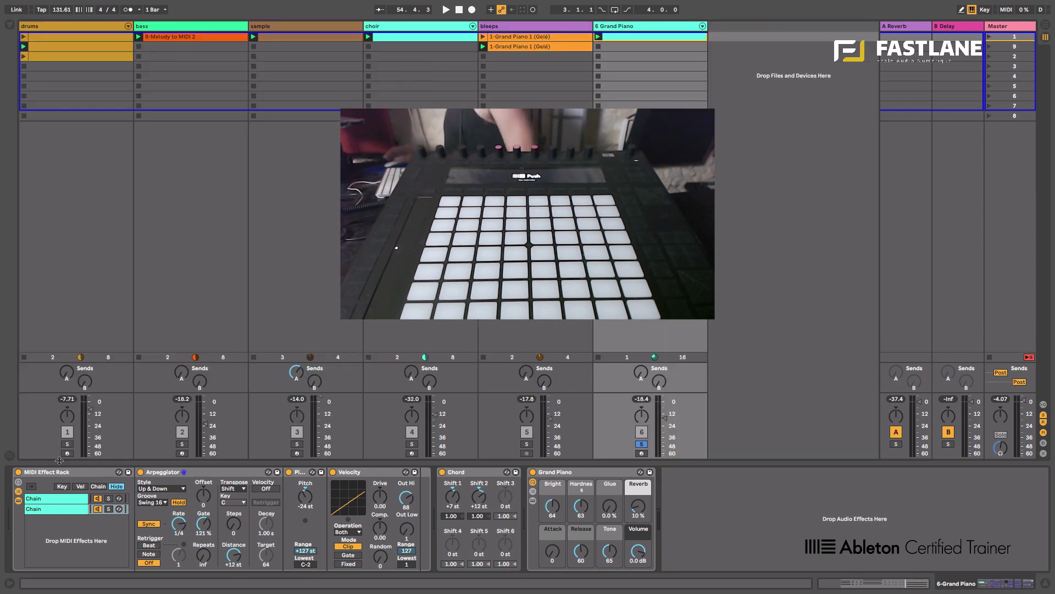
# - Play the soloed Grand Piano track and view each rack chain in turn while varying Rate and Gate with the mapped knobs
pyautogui.click(619, 27)
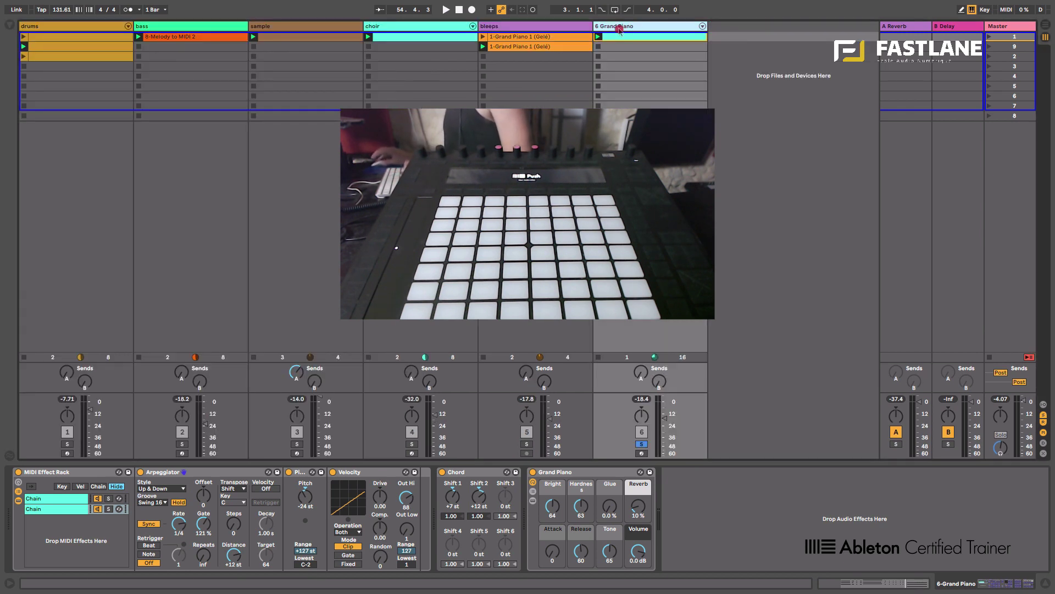
pyautogui.press('space')
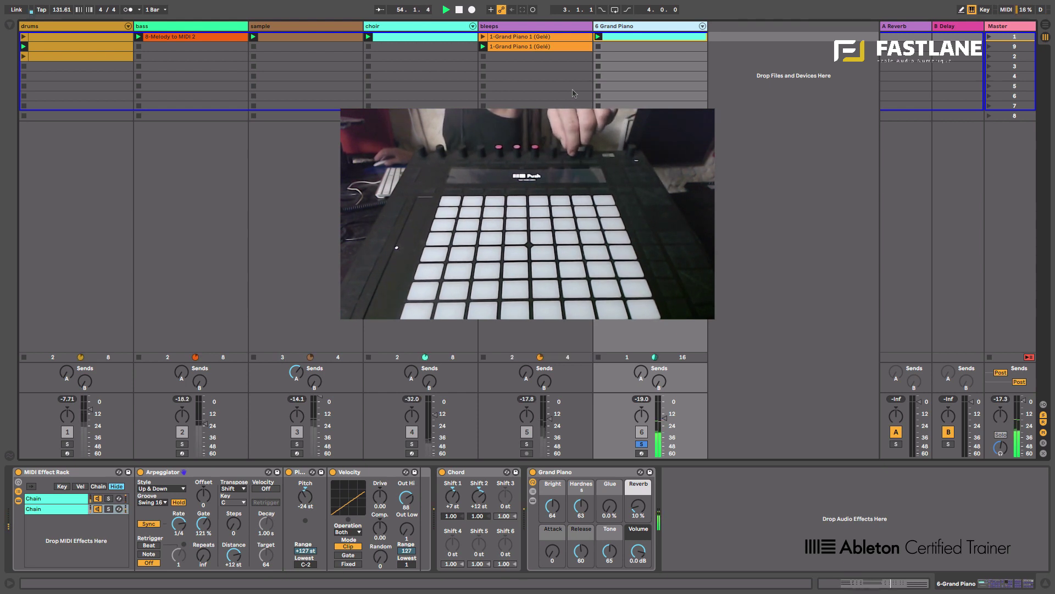
pyautogui.click(56, 499)
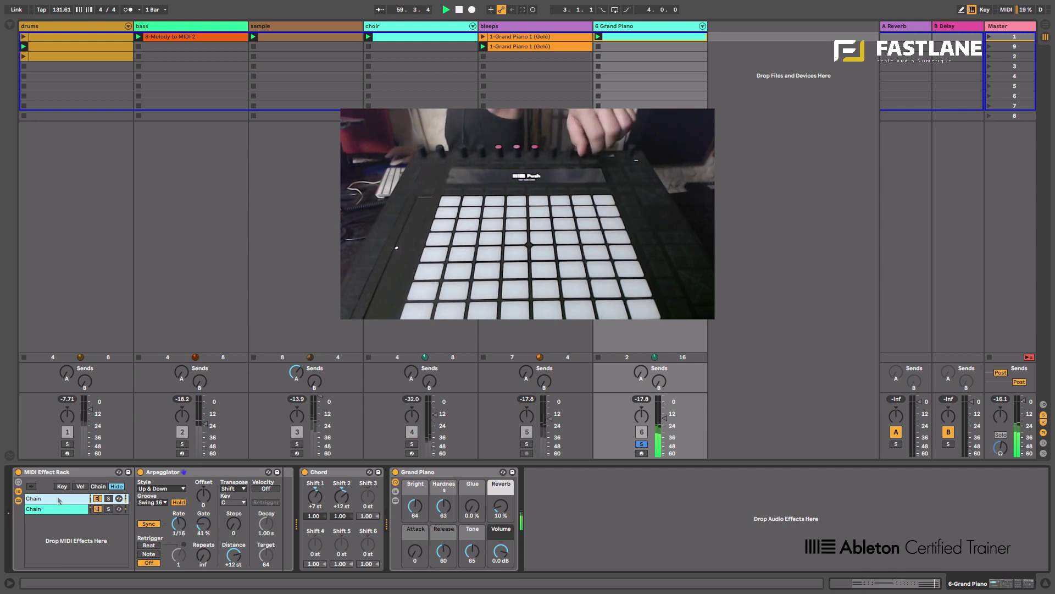
pyautogui.click(55, 509)
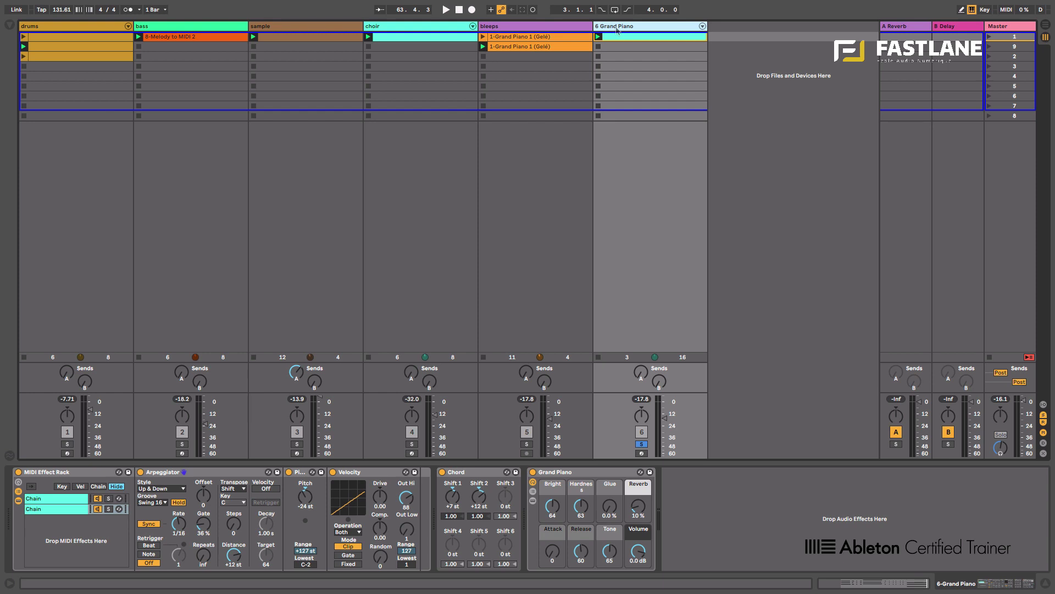
# - Insert a new MIDI track after the Grand Piano track, set its MIDI input to 6-Grand Piano, and arm it for recording
pyautogui.press('shift+super+t')
pyautogui.click(727, 36)
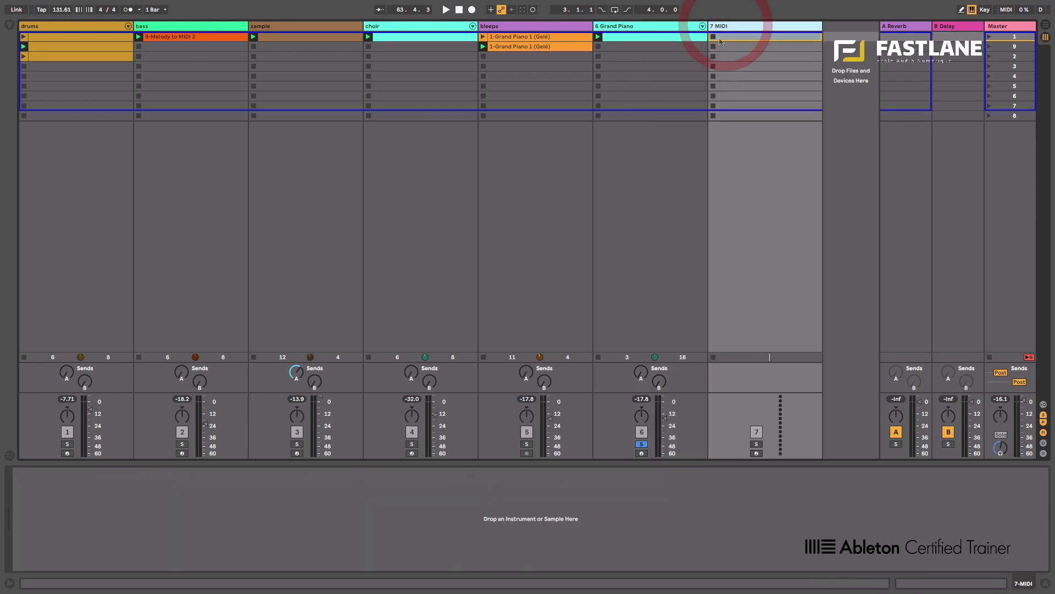
pyautogui.click(1043, 405)
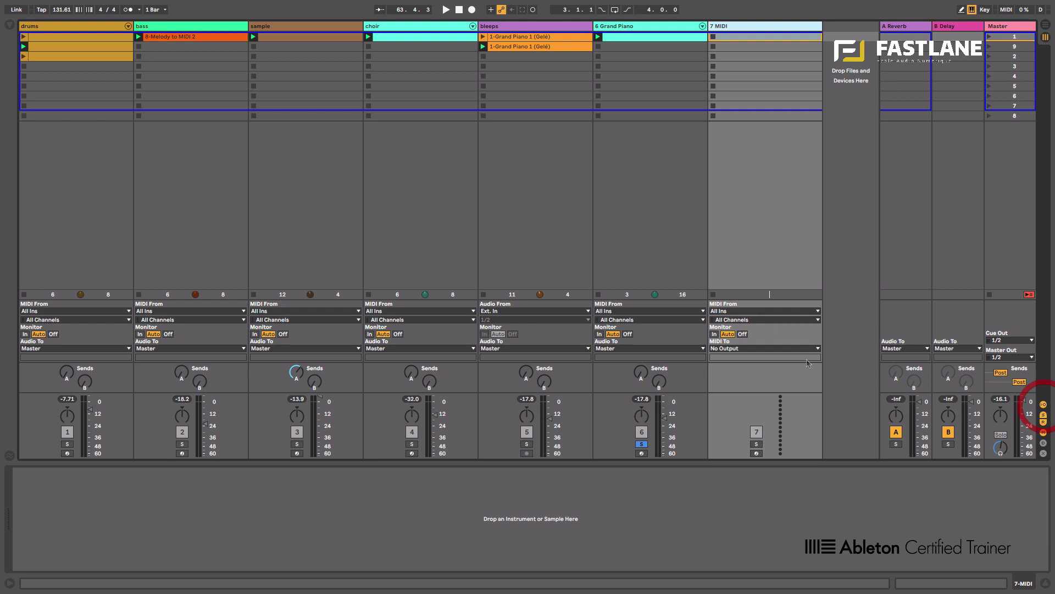
pyautogui.click(769, 311)
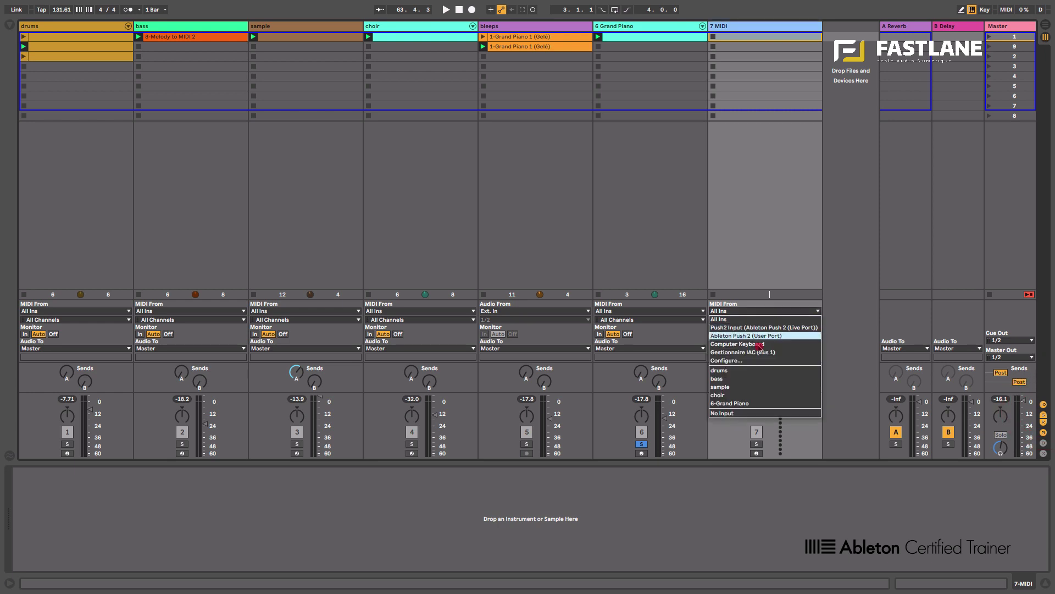
pyautogui.click(756, 404)
pyautogui.click(656, 26)
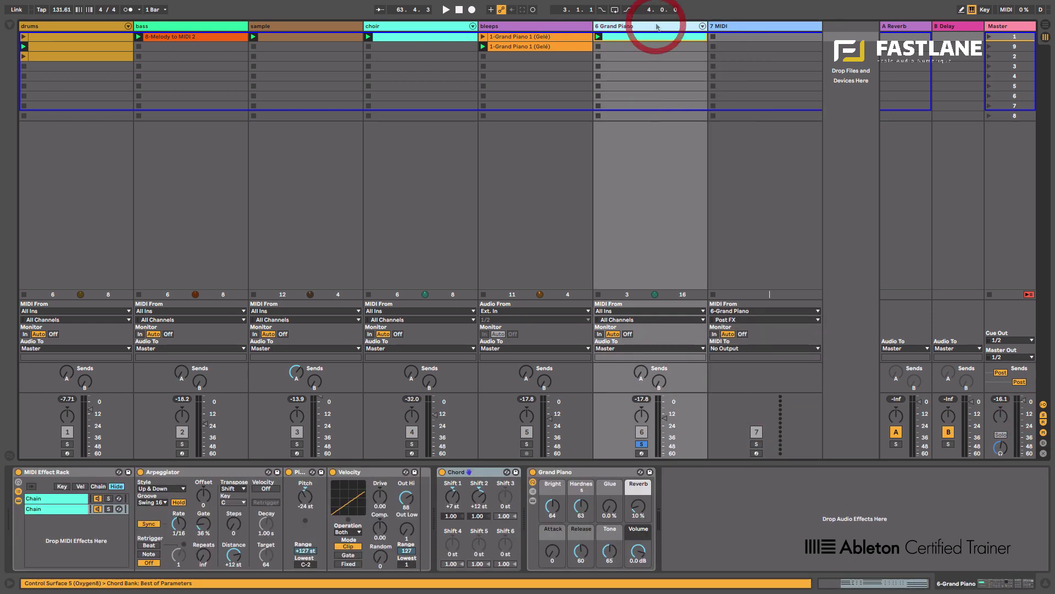
pyautogui.click(749, 25)
pyautogui.click(756, 453)
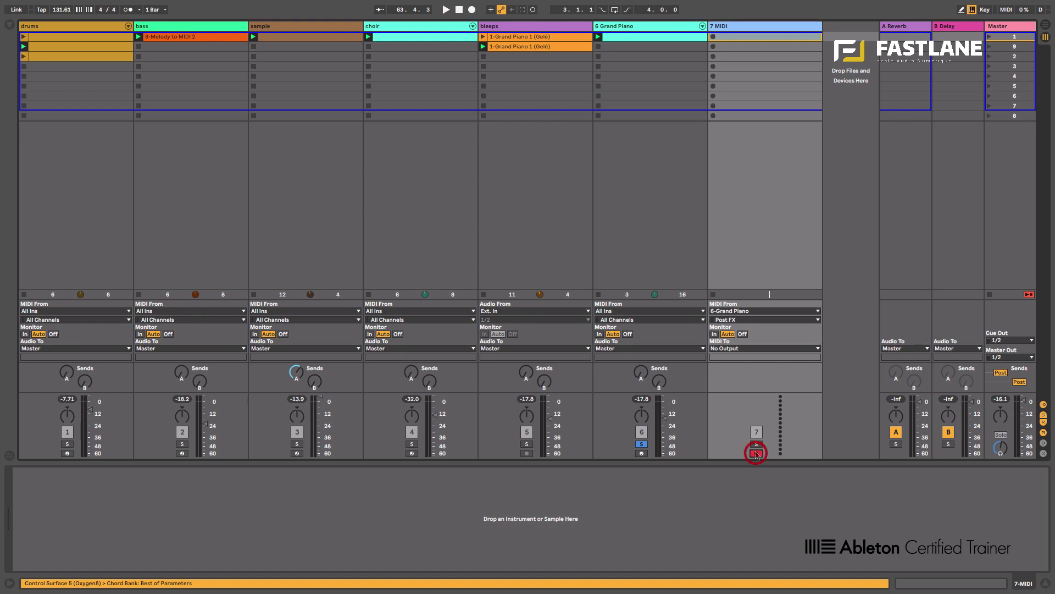
# - Record 13 bars of the Grand Piano's MIDI output into the new track's first slot, and hide the input/output routing
pyautogui.click(731, 40)
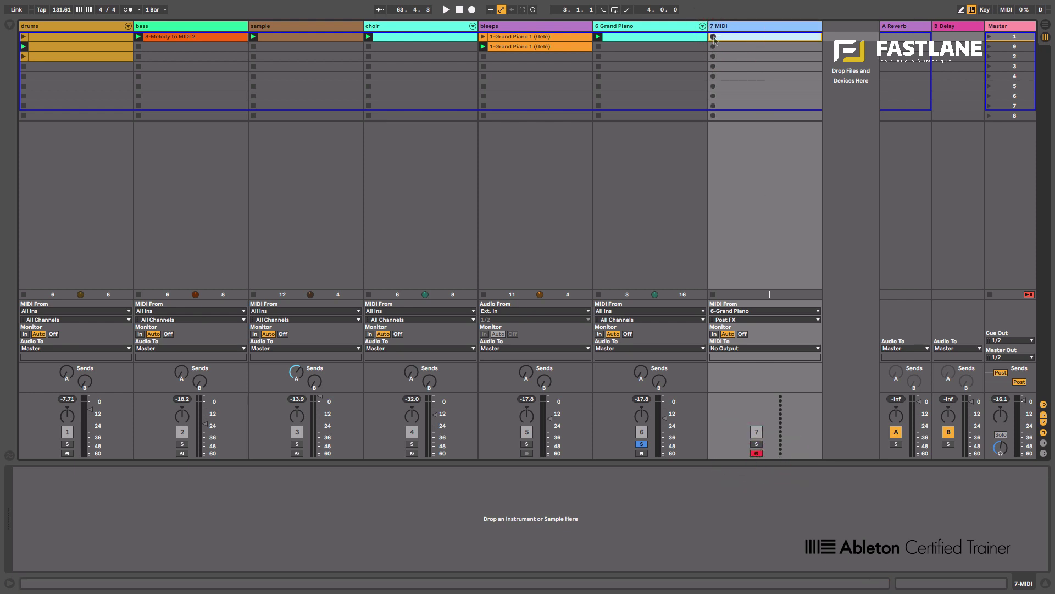
pyautogui.click(714, 37)
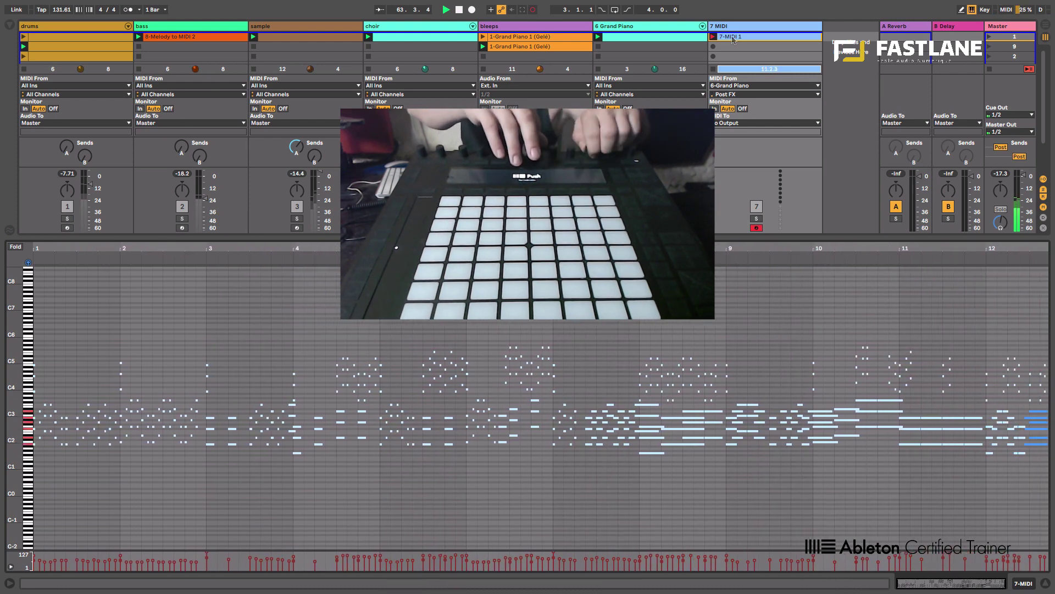
pyautogui.press('space')
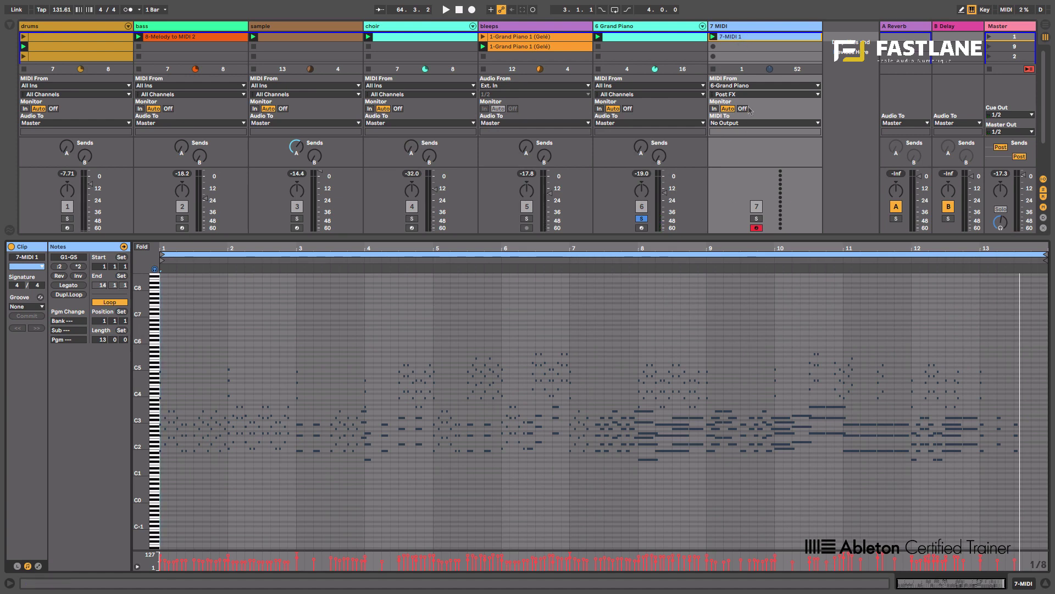
pyautogui.click(1043, 178)
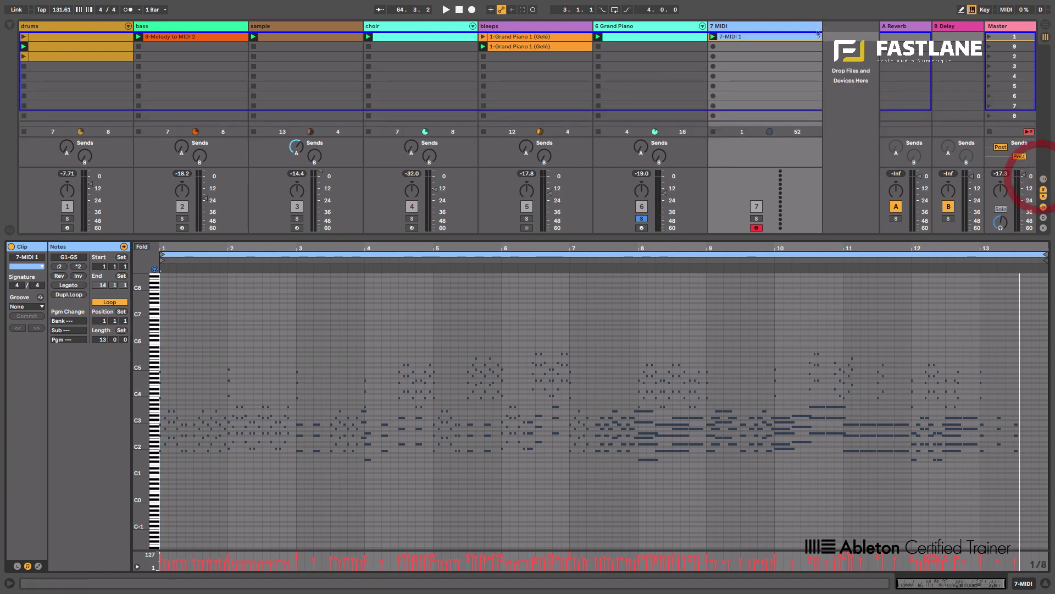
# - Move the recorded clip to the Grand Piano track's second slot and turn off that track's MIDI Effect Rack
pyautogui.moveTo(732, 36); pyautogui.dragTo(671, 48)
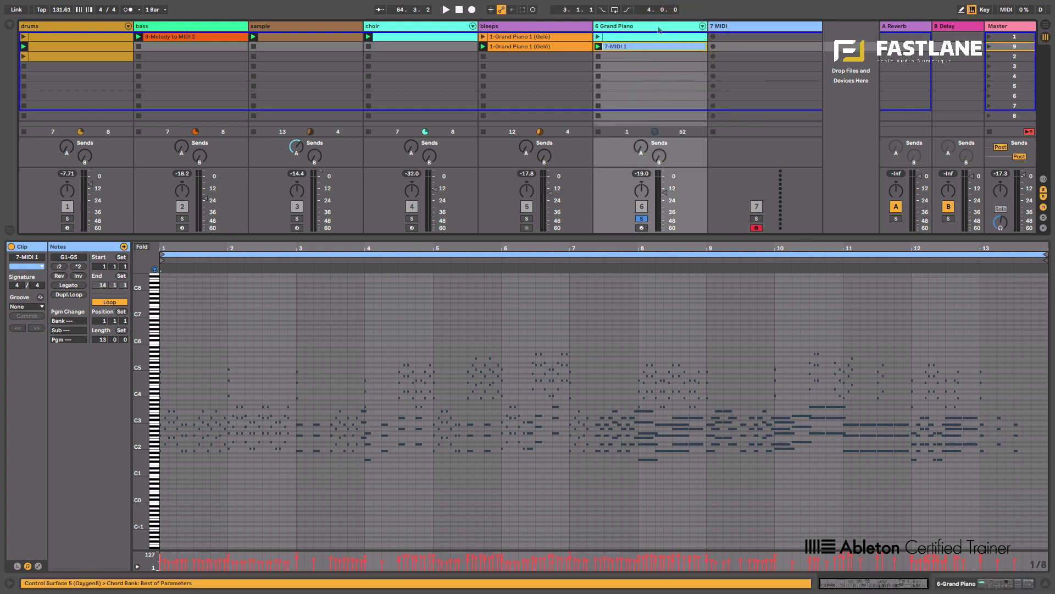
pyautogui.click(648, 26)
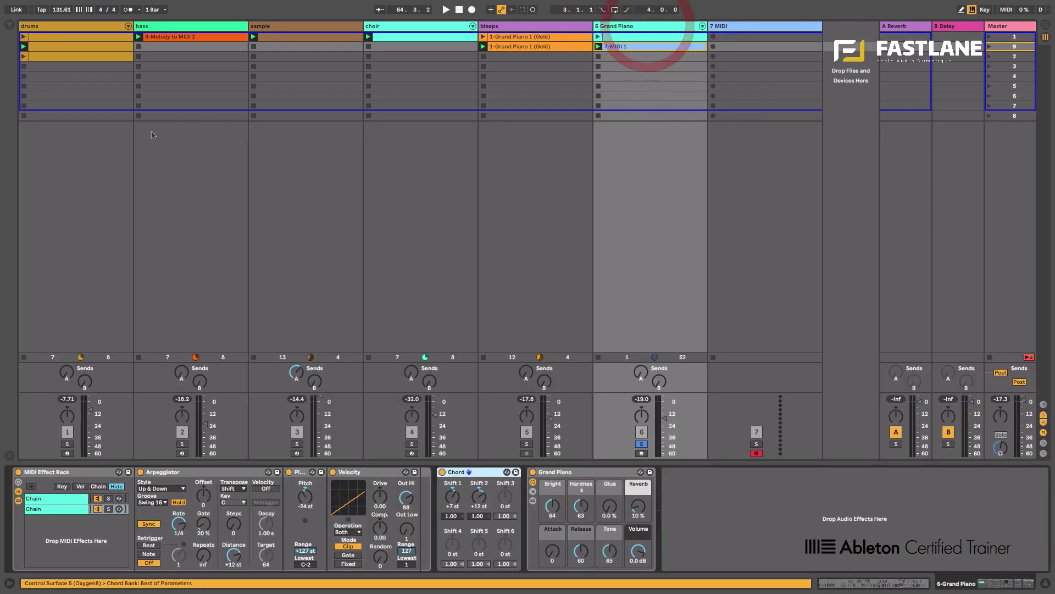
pyautogui.click(18, 472)
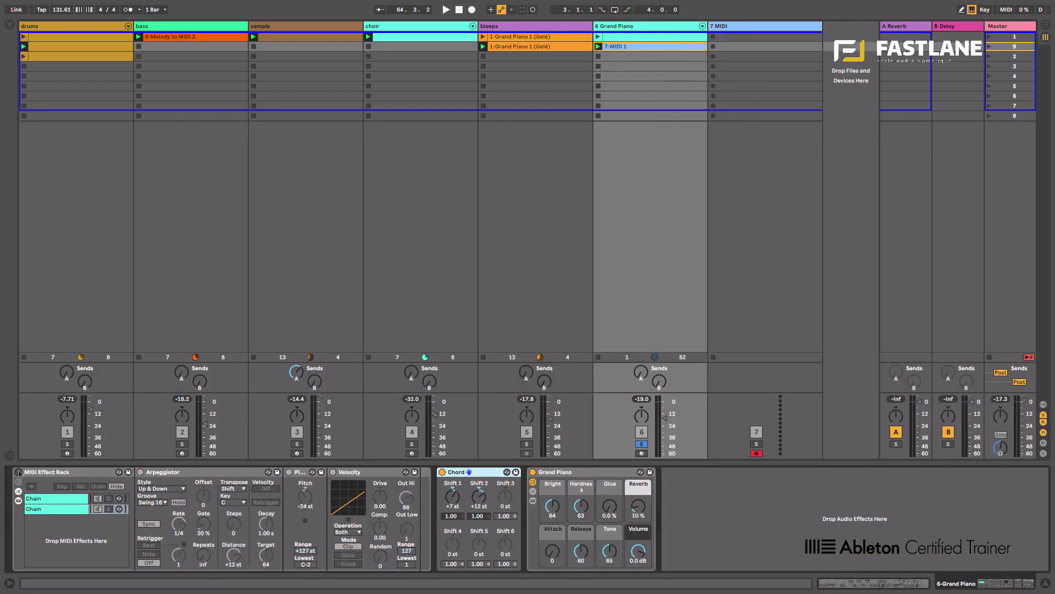
# - Play the moved clip with the rack off, examine its notes, and stop playback
pyautogui.press('space')
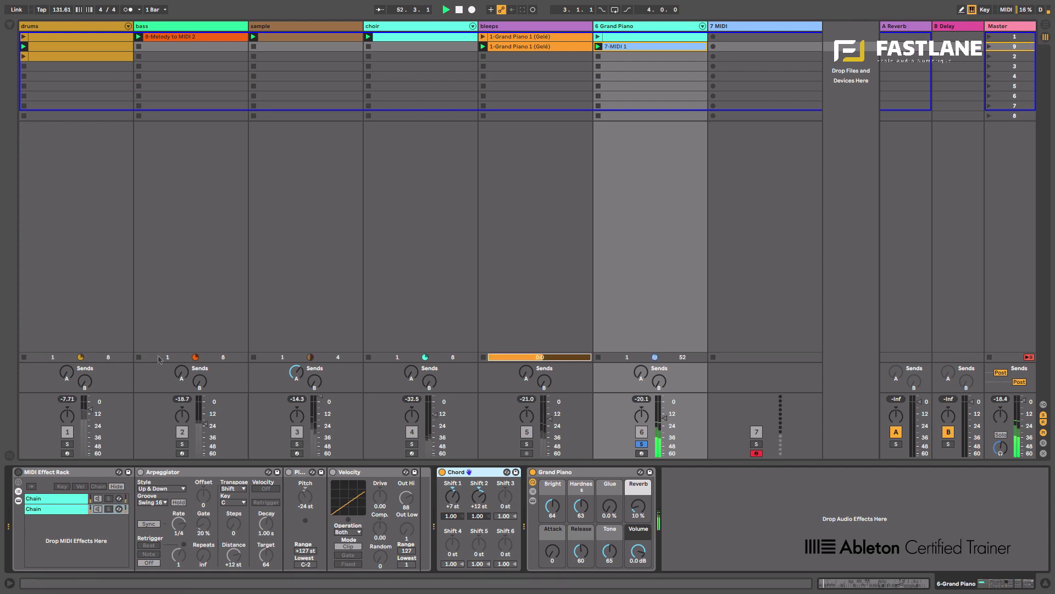
pyautogui.click(622, 46)
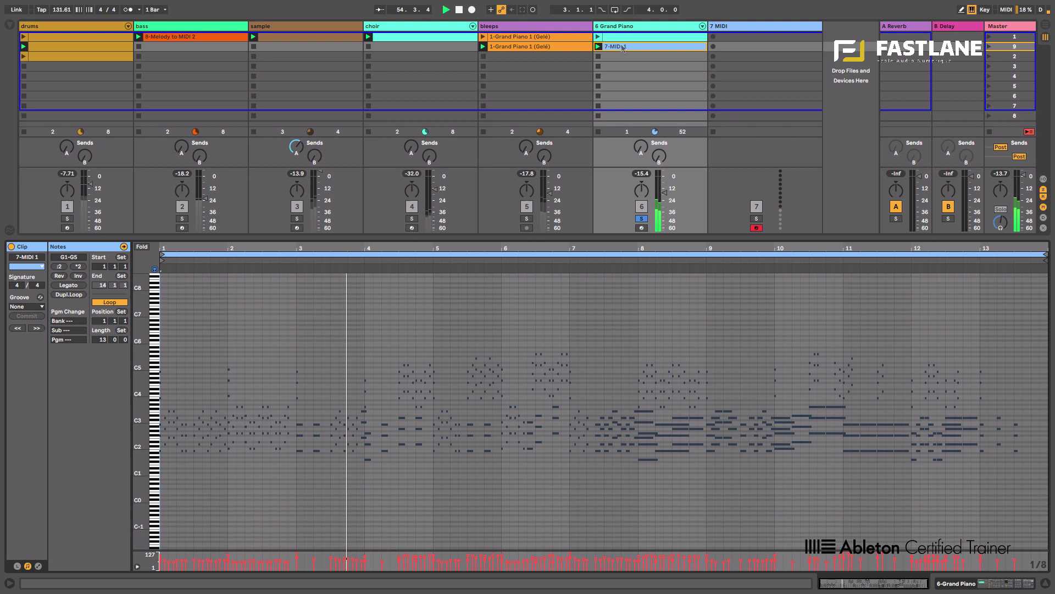
pyautogui.press('space')
# - Place the recorded clip in the Arrangement on the 7 MIDI track, starting at bar 50, and hide the browser
pyautogui.click(622, 47)
pyautogui.press('Tab')
pyautogui.moveTo(623, 47); pyautogui.dragTo(564, 155)
pyautogui.moveTo(585, 44); pyautogui.dragTo(518, 21)
pyautogui.click(871, 158)
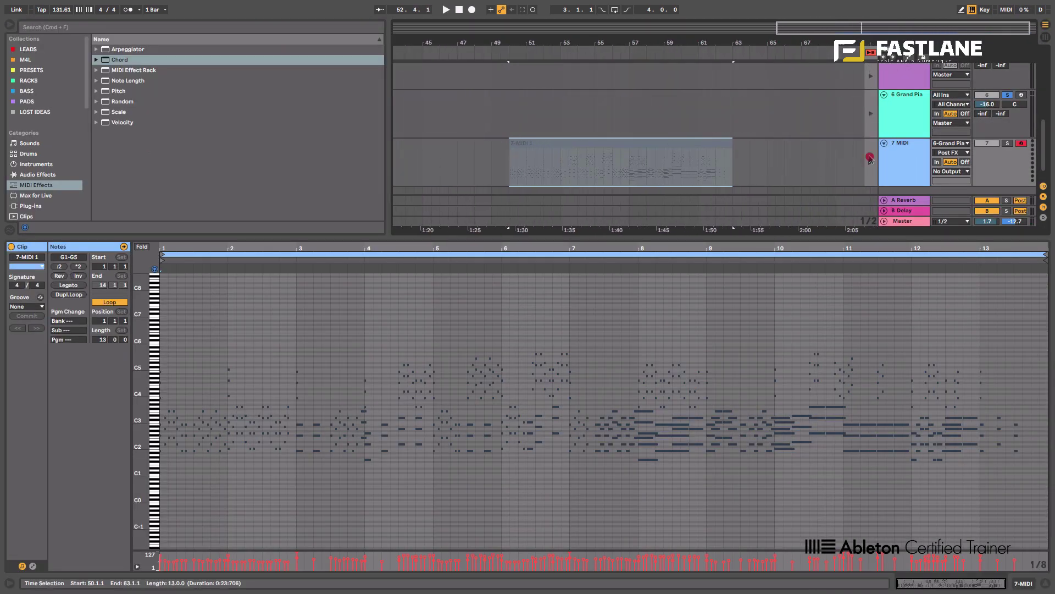
pyautogui.click(10, 24)
pyautogui.moveTo(206, 44); pyautogui.dragTo(206, 82)
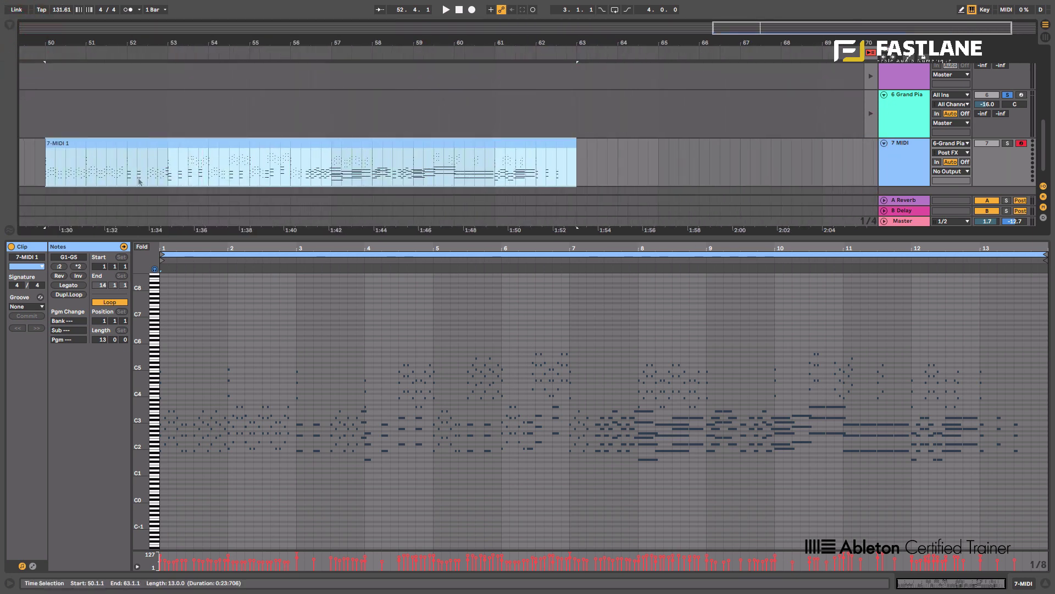
# - Split the 7 MIDI track's clip around one-beat sections at bar 53, just before and within bar 57, and at bar 60
pyautogui.click(169, 164)
pyautogui.press('super+e')
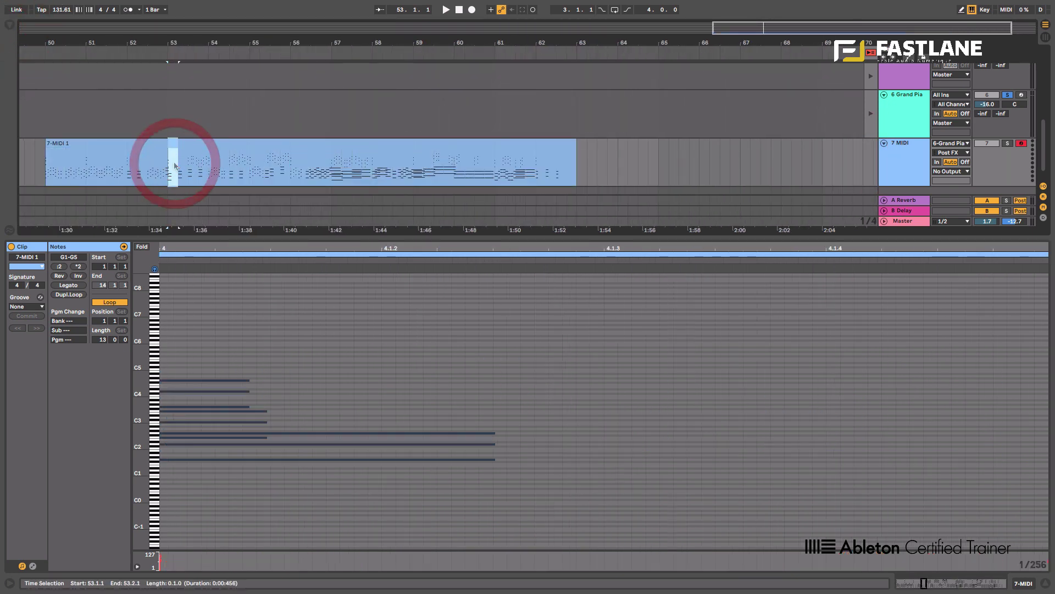
pyautogui.click(328, 165)
pyautogui.press('super+e')
pyautogui.moveTo(348, 163); pyautogui.dragTo(358, 164)
pyautogui.press('super+e')
pyautogui.moveTo(445, 162); pyautogui.dragTo(462, 165)
pyautogui.press('super+e')
# - Delete the long clip sections between the short slices, including the opening section from bar 50 to 53
pyautogui.click(434, 144)
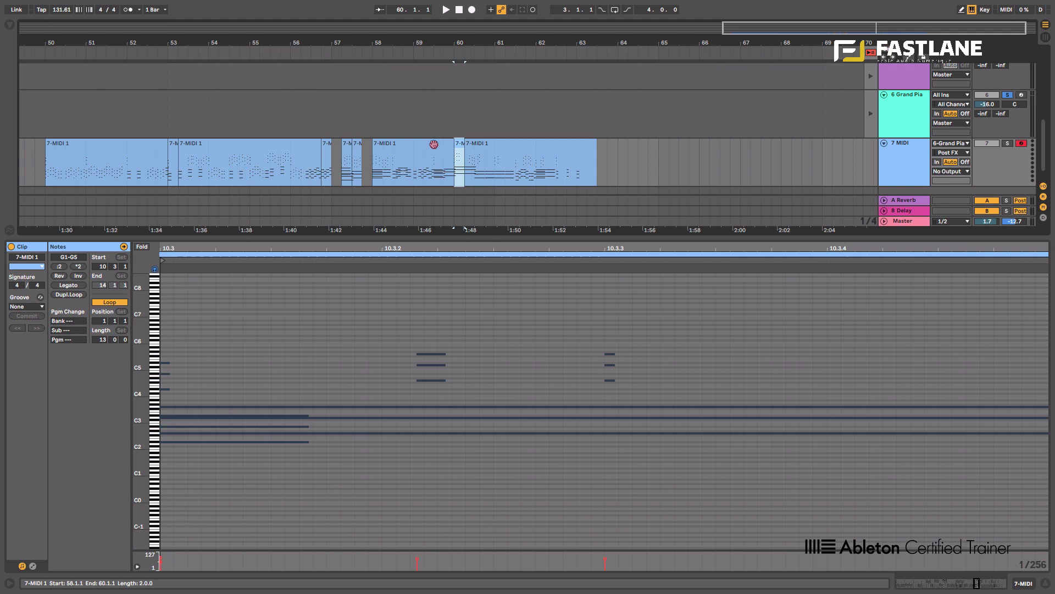
pyautogui.press('Delete')
pyautogui.click(495, 149)
pyautogui.press('Delete')
pyautogui.click(282, 144)
pyautogui.press('Delete')
pyautogui.click(127, 147)
pyautogui.press('Delete')
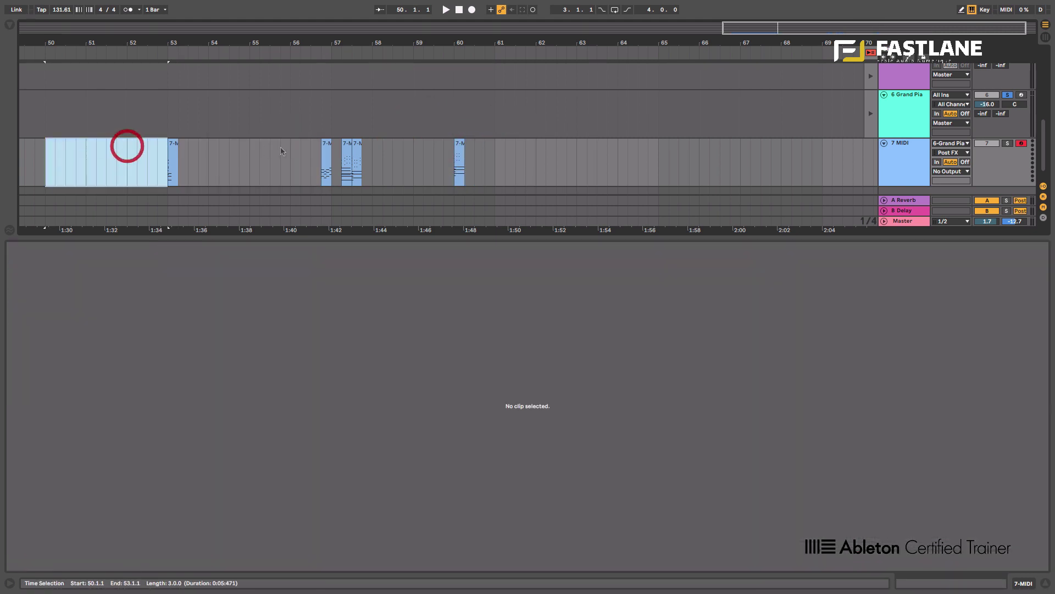
# - Line up four one-beat slices from bar 53 to 54, repeating the first slice on beat 3, and consolidate them into one clip
pyautogui.moveTo(355, 149); pyautogui.dragTo(194, 143)
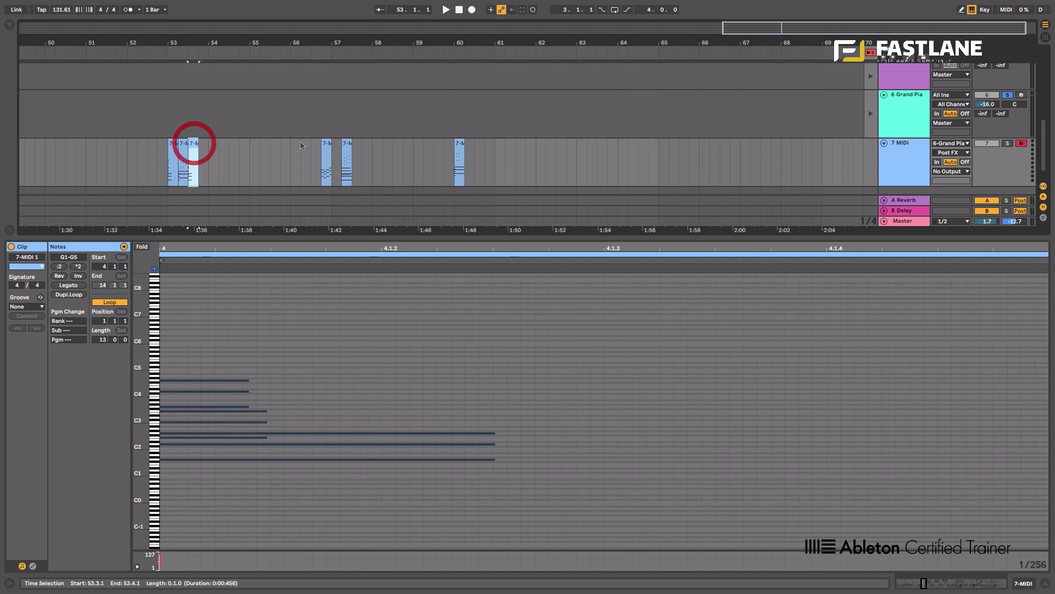
pyautogui.moveTo(326, 143); pyautogui.dragTo(203, 148)
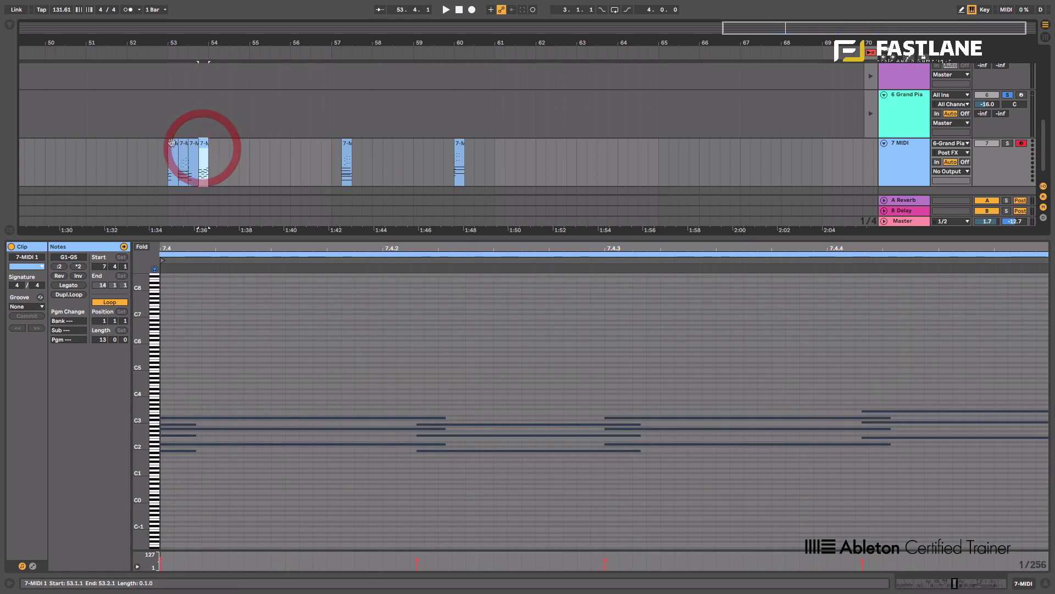
pyautogui.keyDown('shift'); pyautogui.click(174, 142); pyautogui.keyUp('shift')
pyautogui.hotkey('ctrl', 'j')
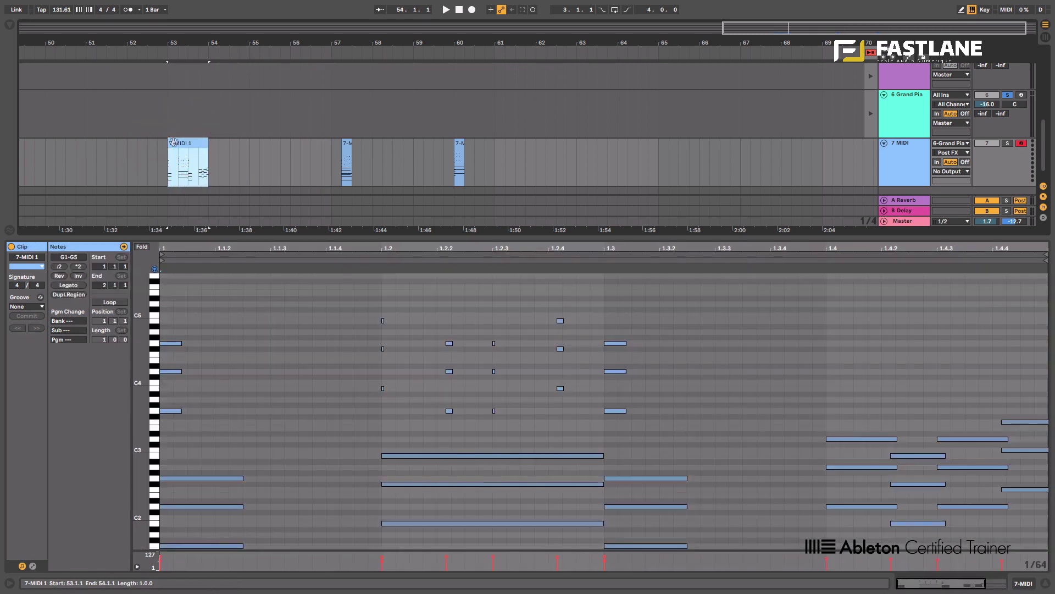
# - Place the consolidated one-bar clip in the 6 Grand Piano track's third Session slot and turn on its looping
pyautogui.press('Tab')
pyautogui.moveTo(181, 144); pyautogui.dragTo(626, 57)
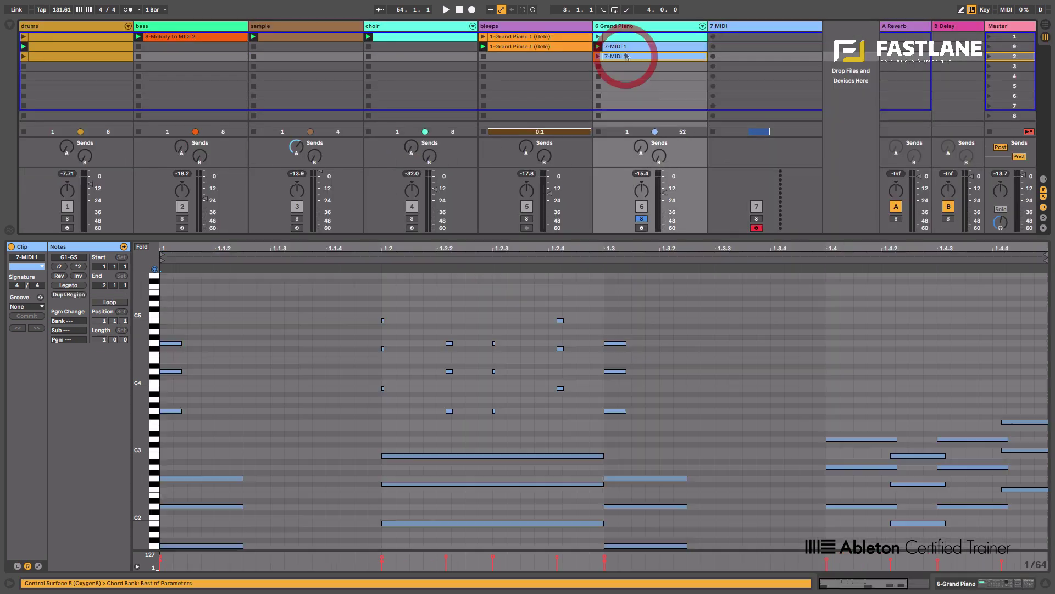
pyautogui.click(109, 302)
# - Launch the new looped clip on the Grand Piano track and turn off the track's solo to play it with the other tracks
pyautogui.click(598, 56)
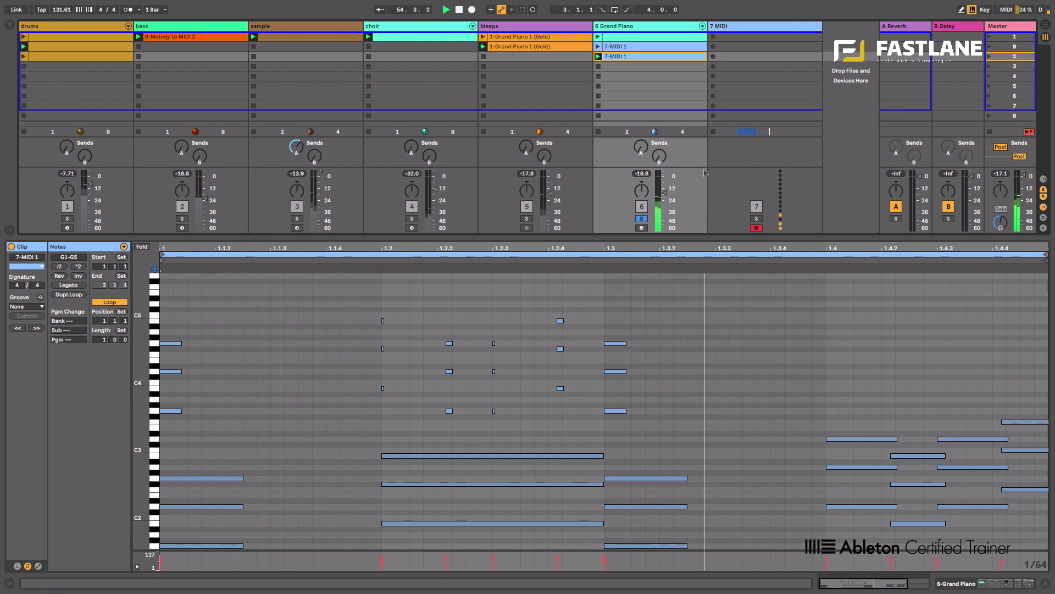
pyautogui.click(640, 218)
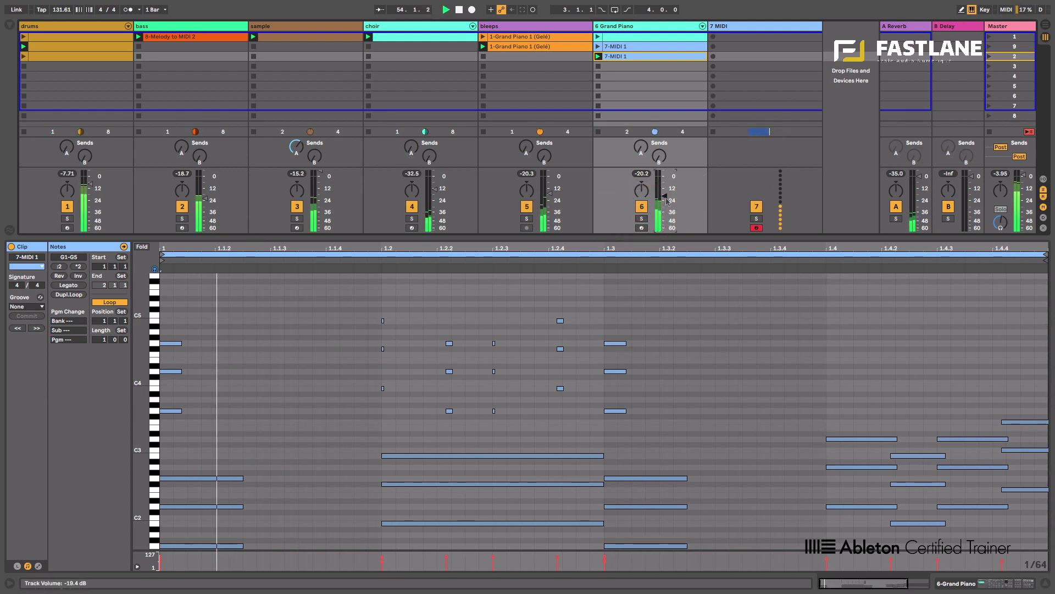